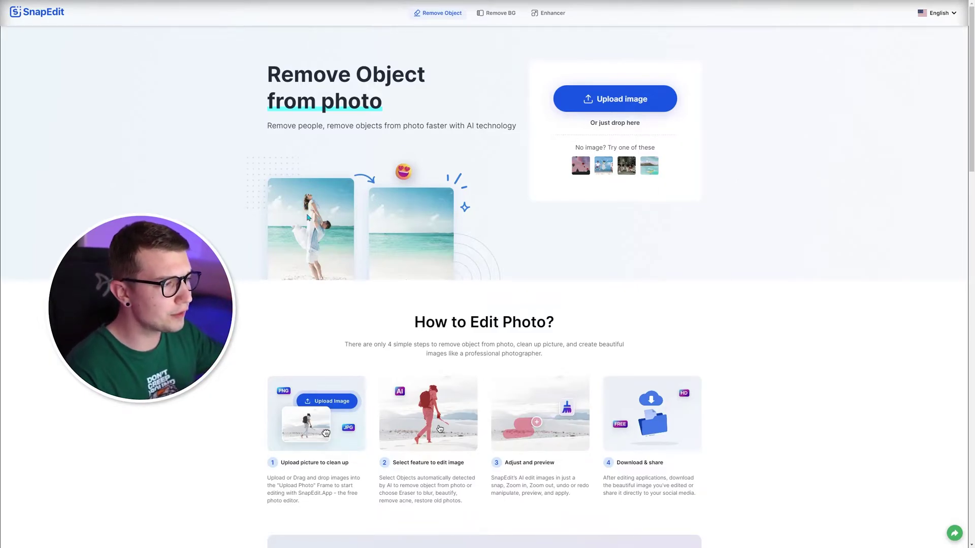
# Scroll down through the SnapEdit landing page and back up to browse its features.
pyautogui.scroll(-2, 261, 224)
pyautogui.scroll(-4, 264, 221)
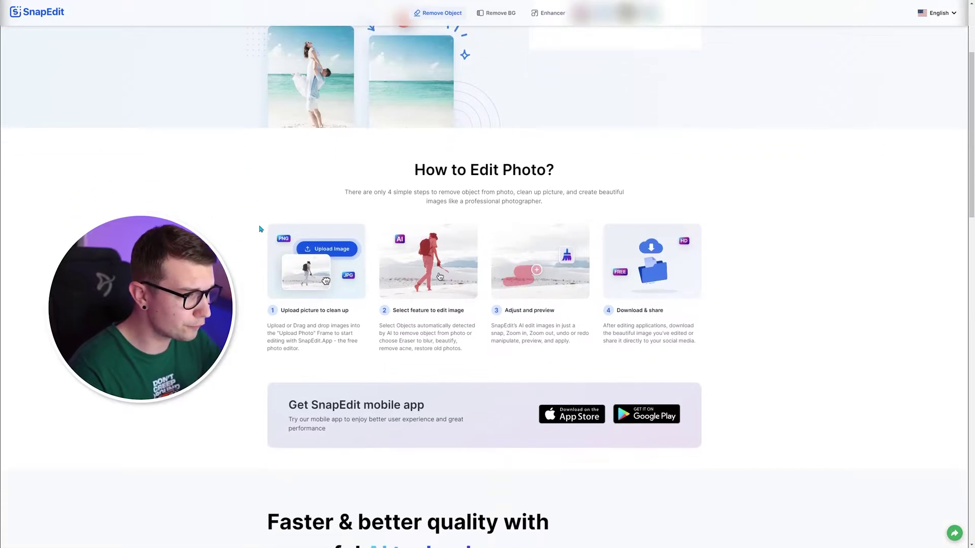
pyautogui.scroll(-4, 257, 251)
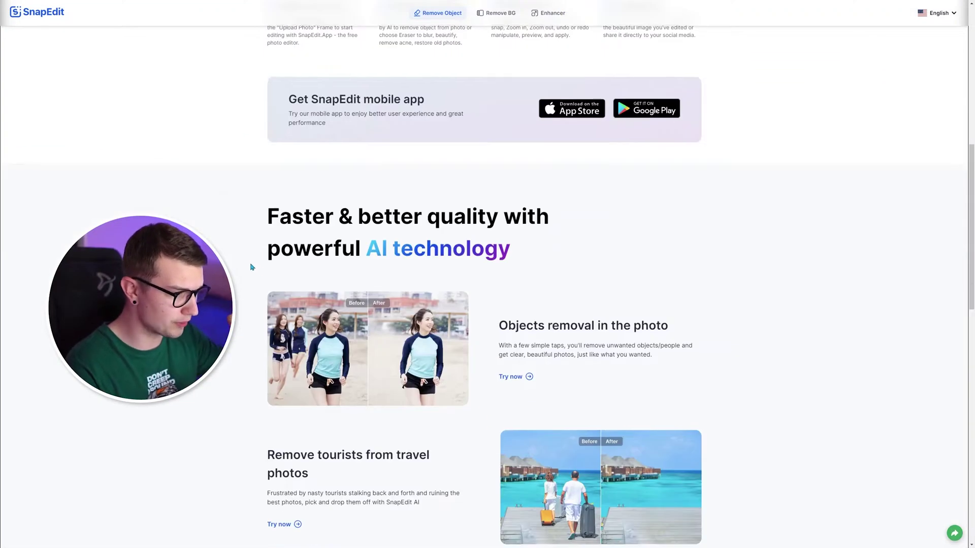
pyautogui.scroll(-2, 260, 269)
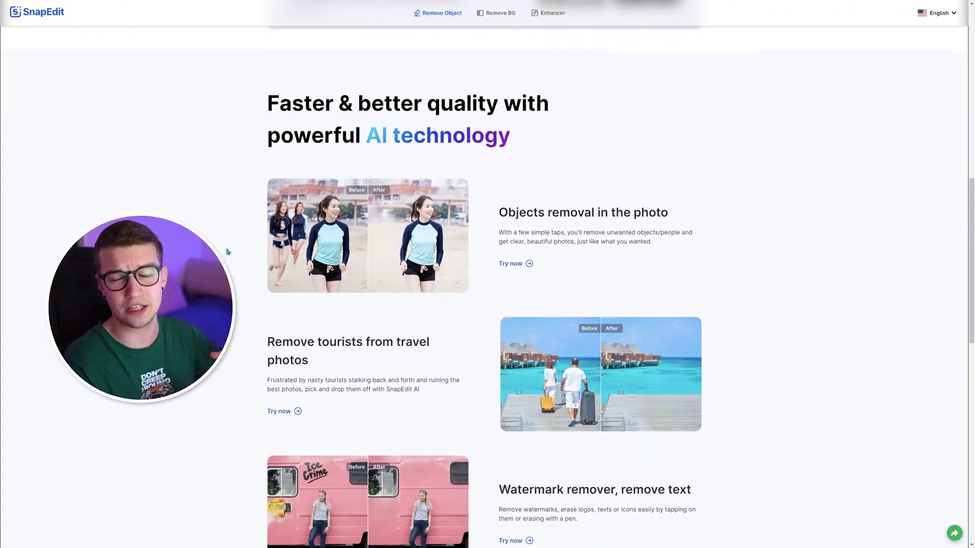
pyautogui.scroll(10, 228, 252)
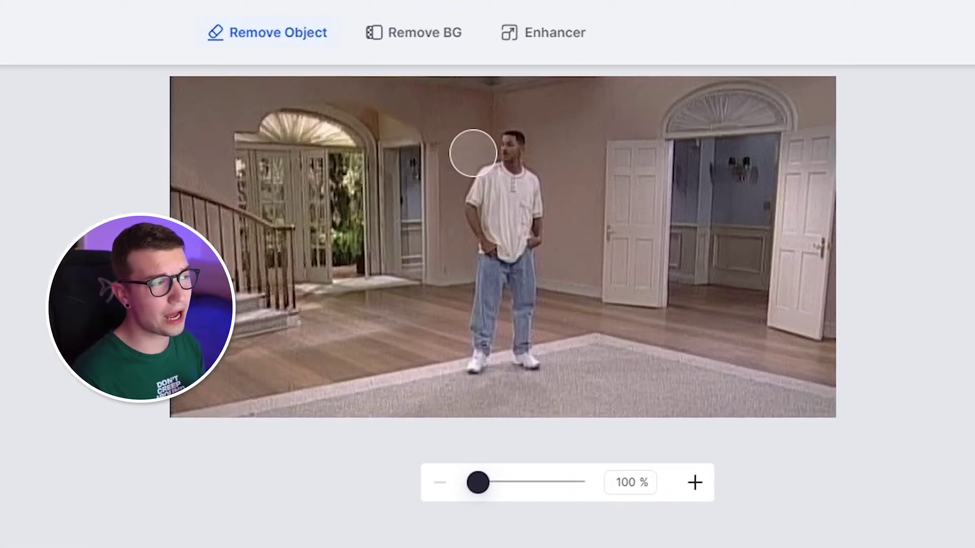
# Brush over the standing man and remove him, leaving the empty living room.
pyautogui.moveTo(507, 135)
pyautogui.mouseDown()
pyautogui.moveTo(483, 174)
pyautogui.moveTo(472, 353)
pyautogui.moveTo(516, 259)
pyautogui.moveTo(526, 352)
pyautogui.moveTo(528, 152)
pyautogui.moveTo(510, 239)
pyautogui.mouseUp()
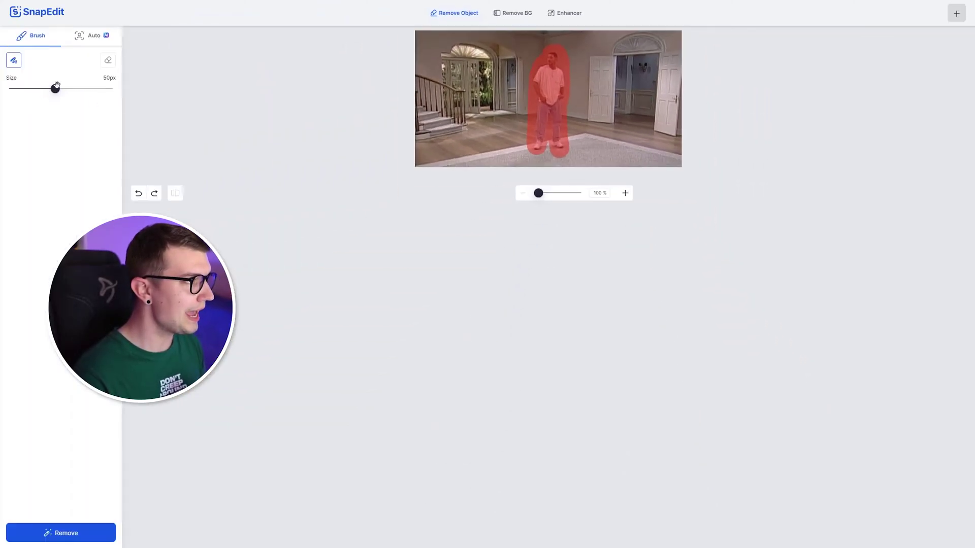
pyautogui.moveTo(55, 89)
pyautogui.mouseDown()
pyautogui.moveTo(37, 89)
pyautogui.moveTo(55, 89)
pyautogui.mouseUp()
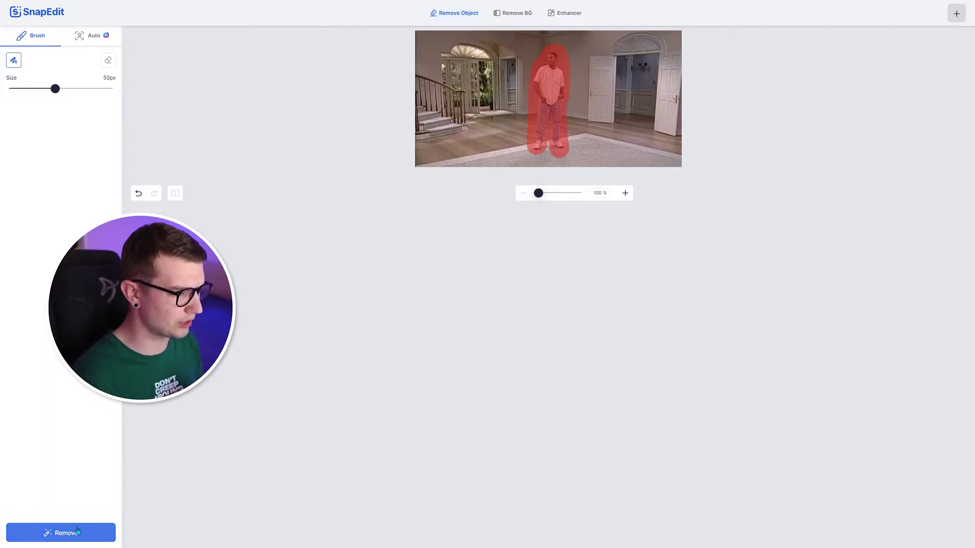
pyautogui.click(97, 532)
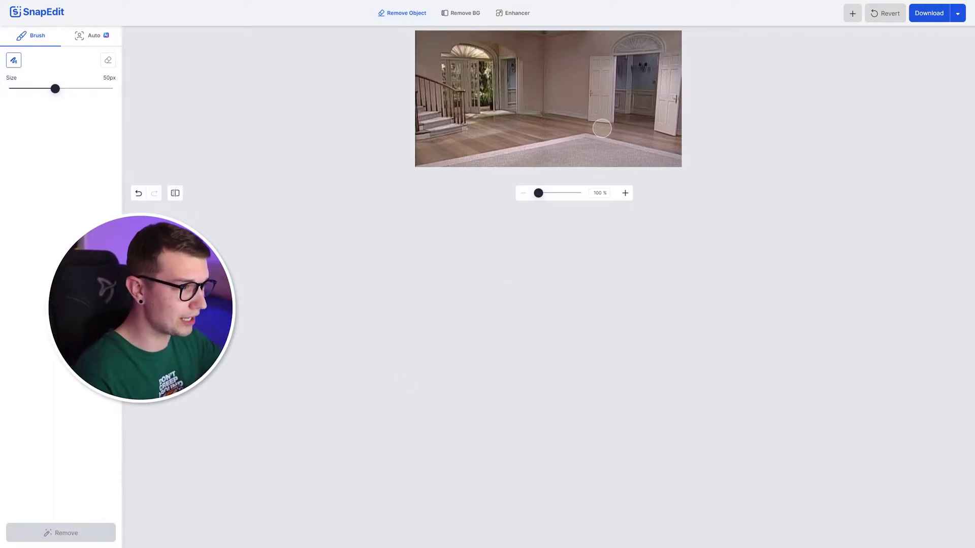
# Brush over and remove the open white door, then the doorway left of centre.
pyautogui.moveTo(591, 58)
pyautogui.mouseDown()
pyautogui.moveTo(586, 112)
pyautogui.moveTo(595, 120)
pyautogui.moveTo(608, 119)
pyautogui.moveTo(612, 61)
pyautogui.moveTo(600, 67)
pyautogui.moveTo(594, 109)
pyautogui.mouseUp()
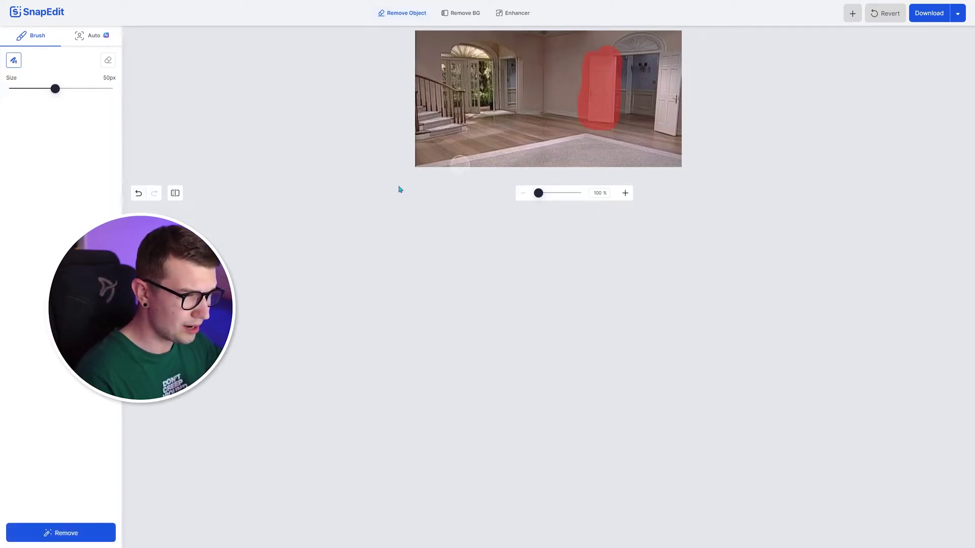
pyautogui.click(80, 525)
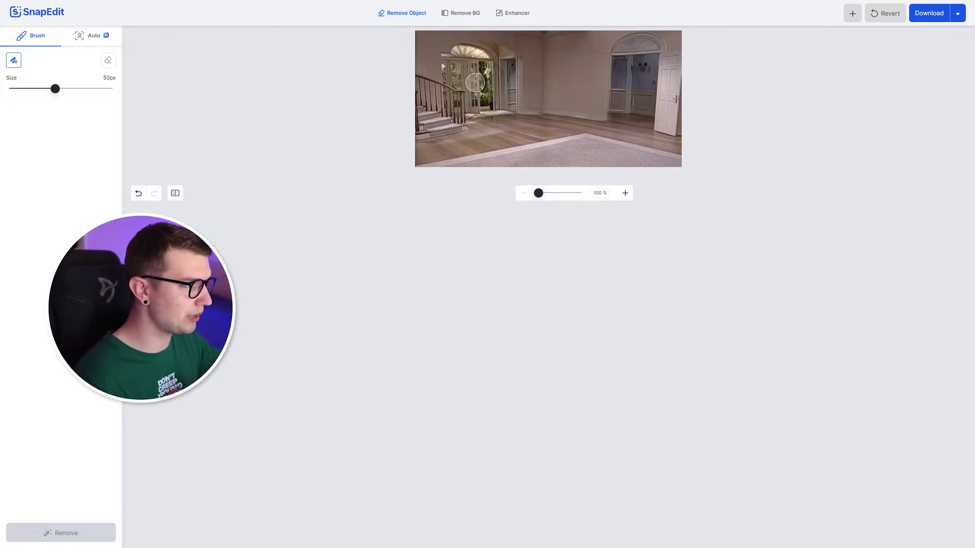
pyautogui.moveTo(506, 63)
pyautogui.mouseDown()
pyautogui.moveTo(512, 108)
pyautogui.moveTo(507, 50)
pyautogui.mouseUp()
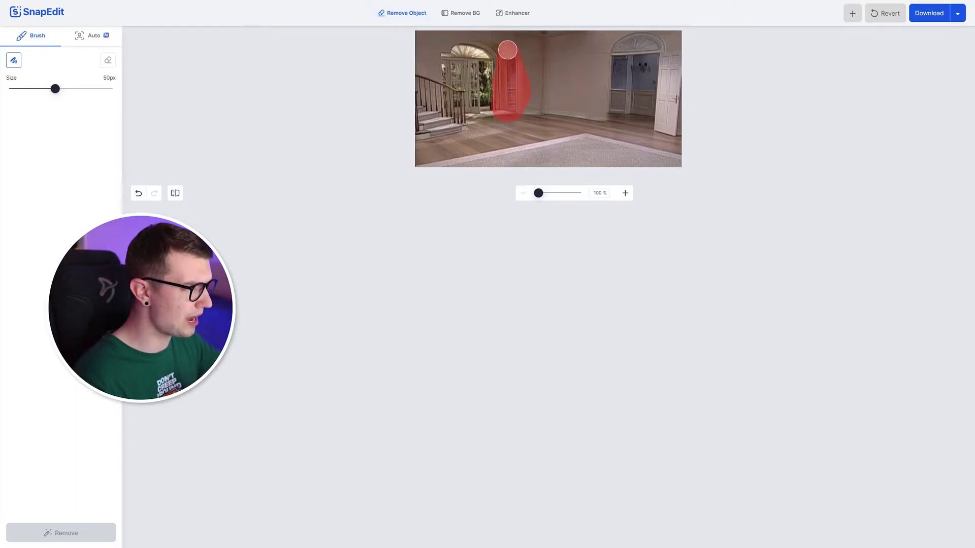
pyautogui.click(104, 532)
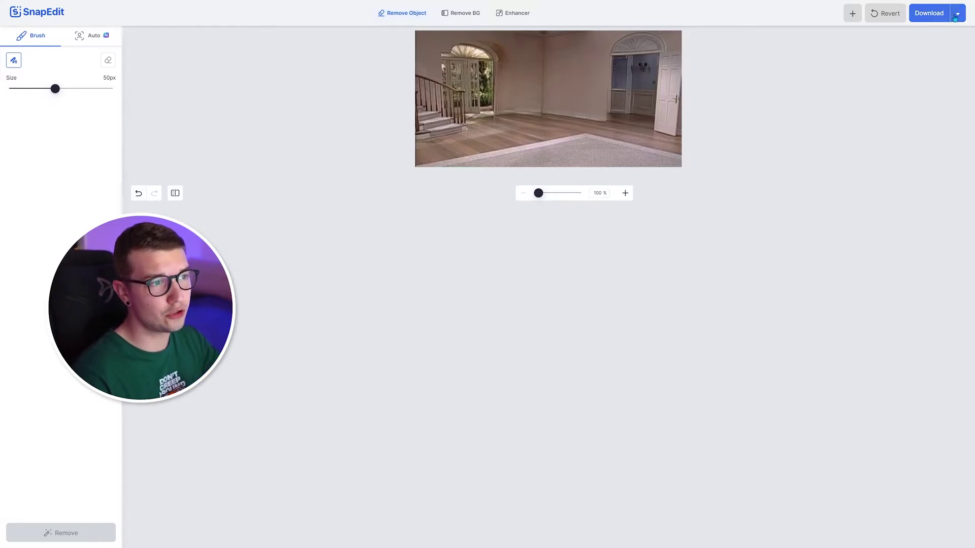
# Download the cleaned room photo as a JPG, checking the Small/Medium/Large size options, then return home.
pyautogui.click(941, 15)
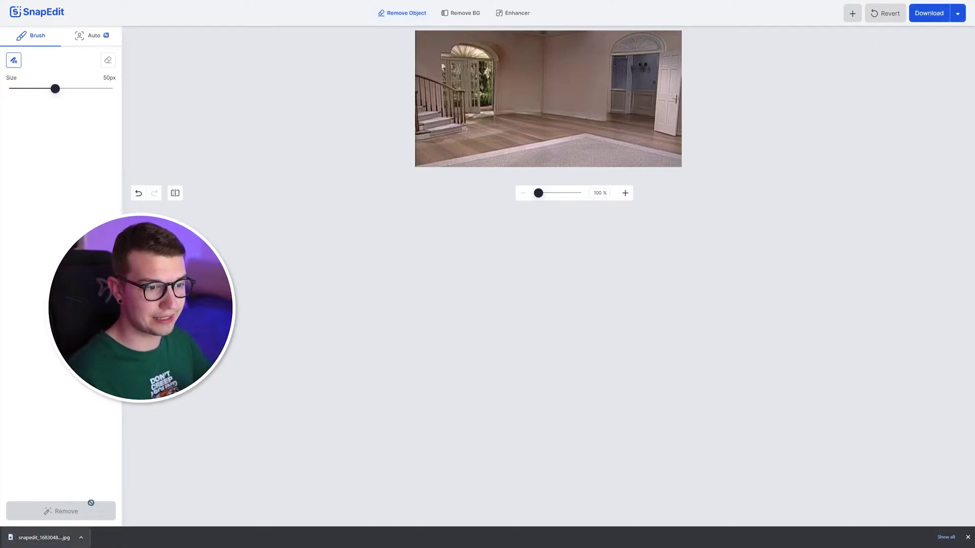
pyautogui.click(957, 14)
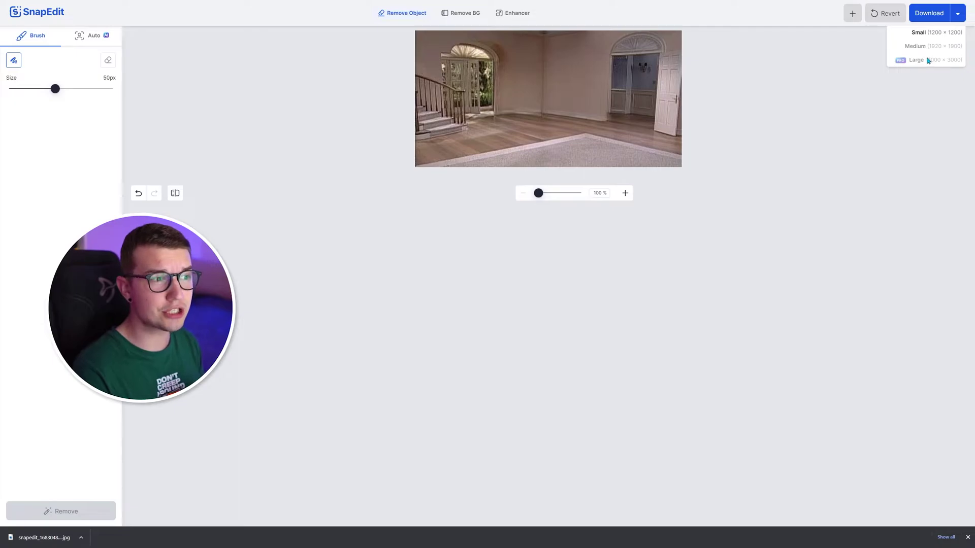
pyautogui.click(929, 60)
pyautogui.click(957, 14)
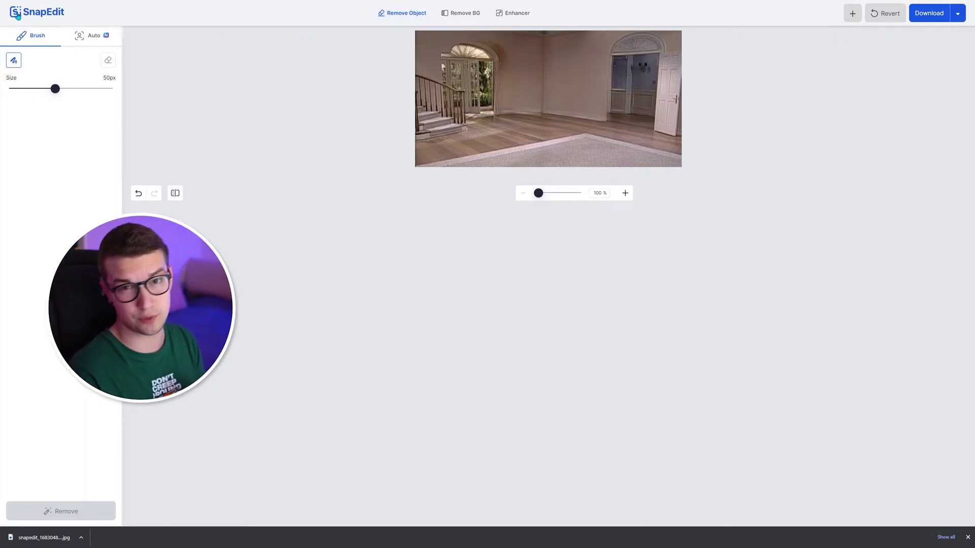
pyautogui.click(18, 14)
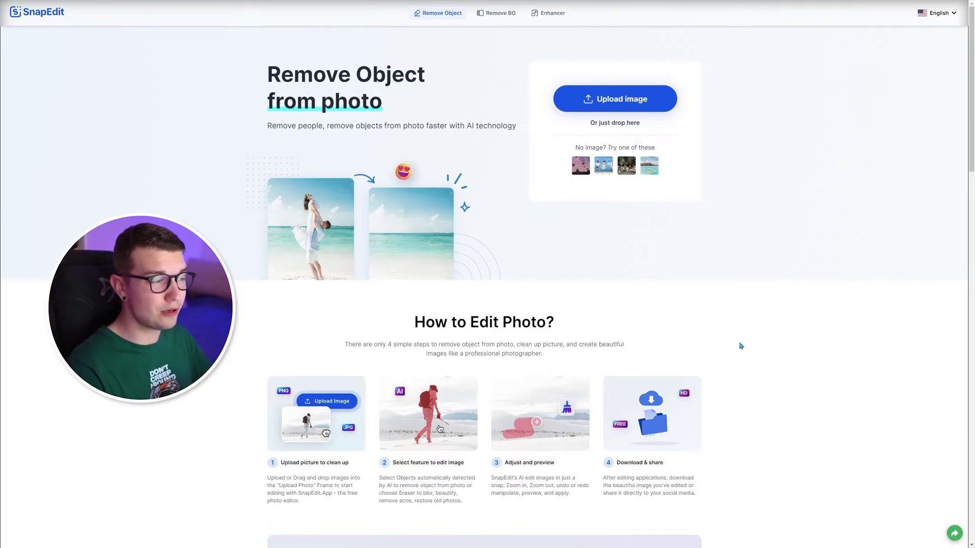
# Expand the 'Is SnapEdit Free?' FAQ answer, highlight the competitor names, then scroll back up.
pyautogui.scroll(-20, 740, 344)
pyautogui.scroll(-4, 354, 345)
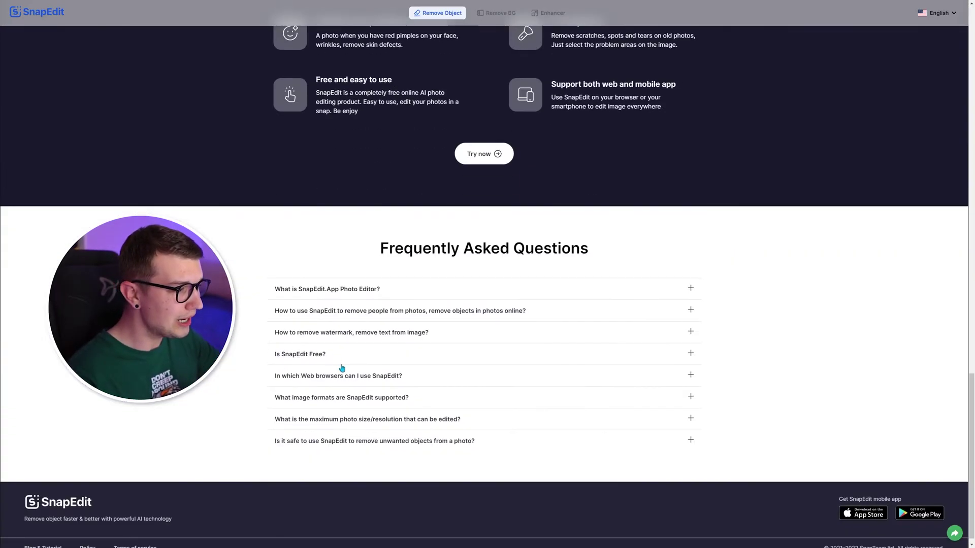
pyautogui.click(297, 353)
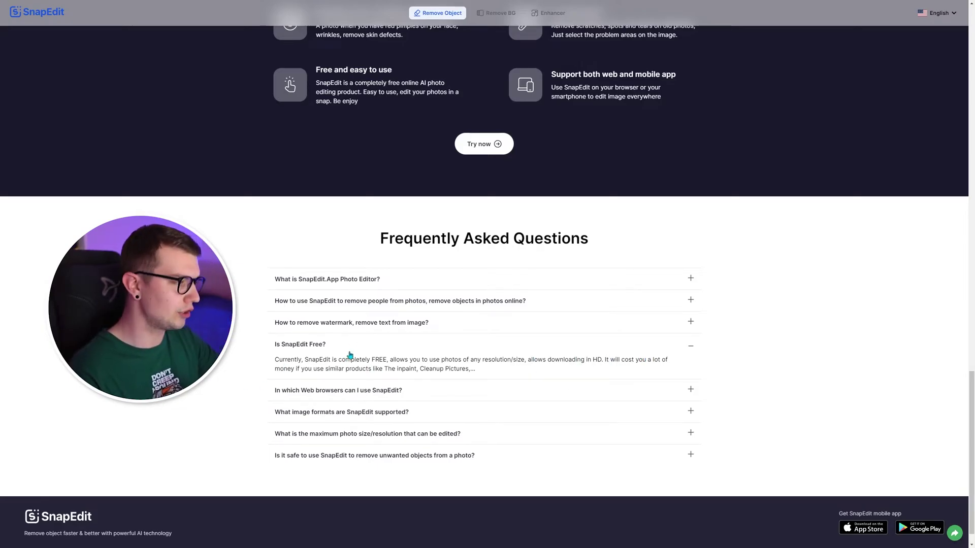
pyautogui.moveTo(378, 369); pyautogui.dragTo(469, 369)
pyautogui.click(328, 347)
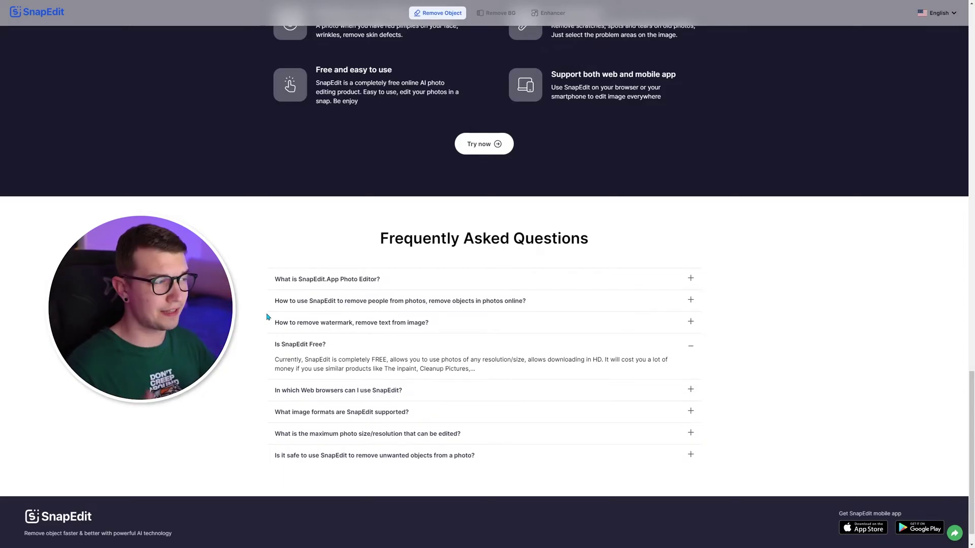
pyautogui.scroll(20, 371, 249)
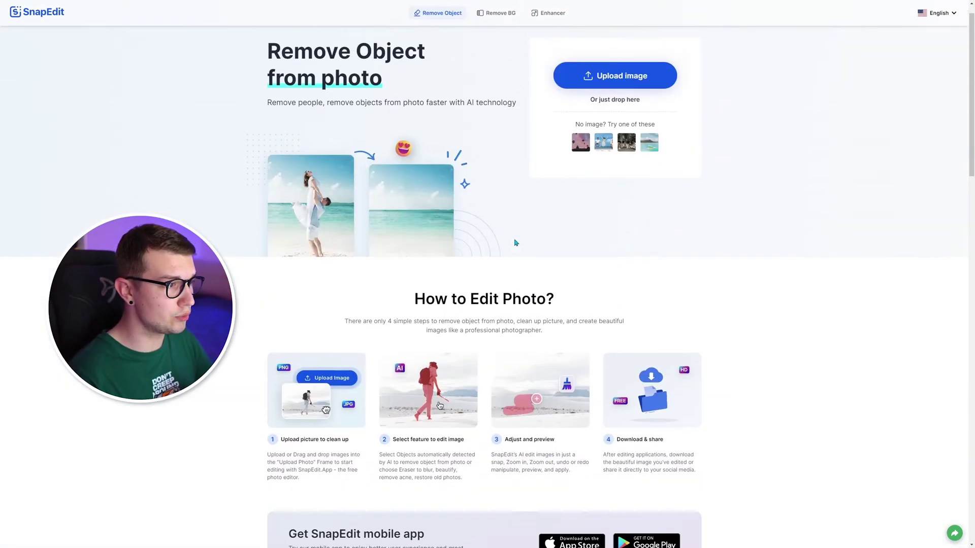
pyautogui.scroll(-2, 560, 234)
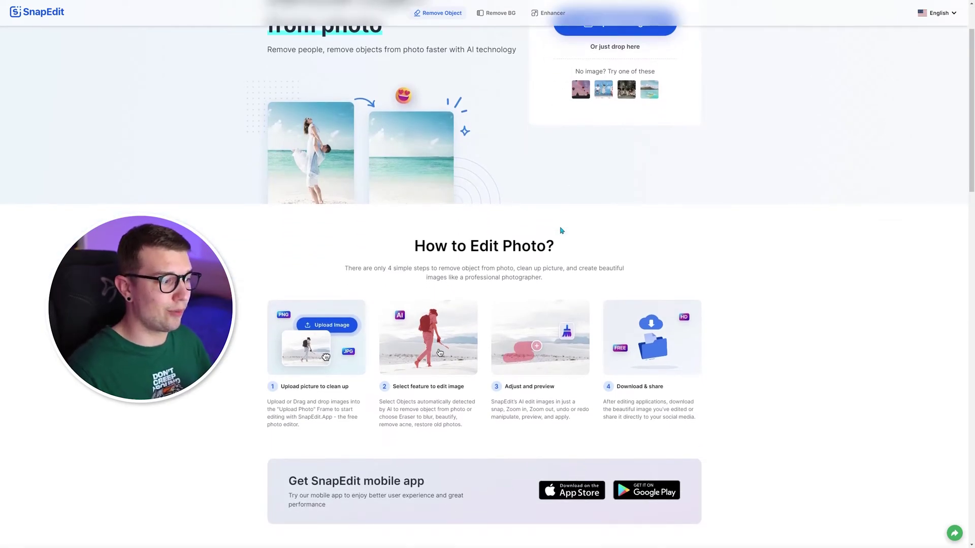
pyautogui.scroll(-3, 561, 231)
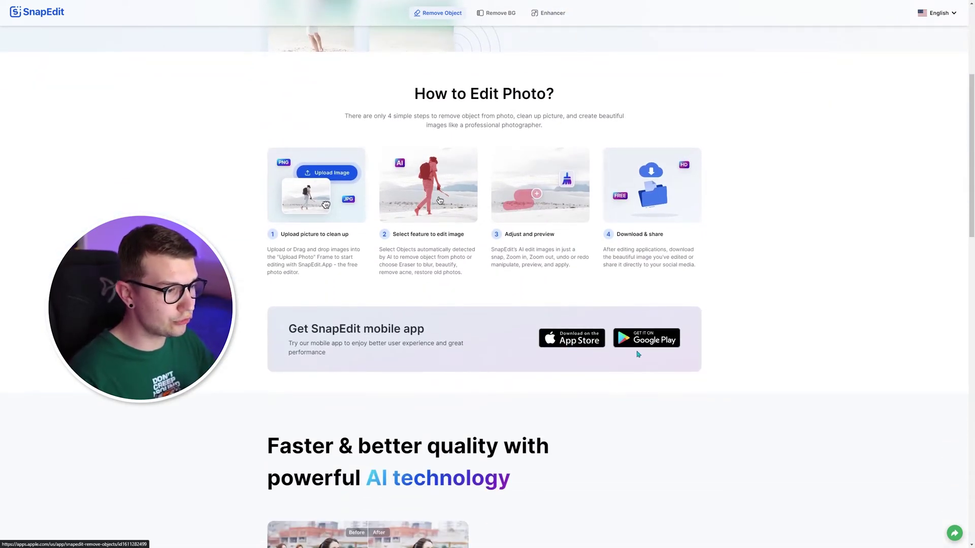
pyautogui.scroll(5, 457, 344)
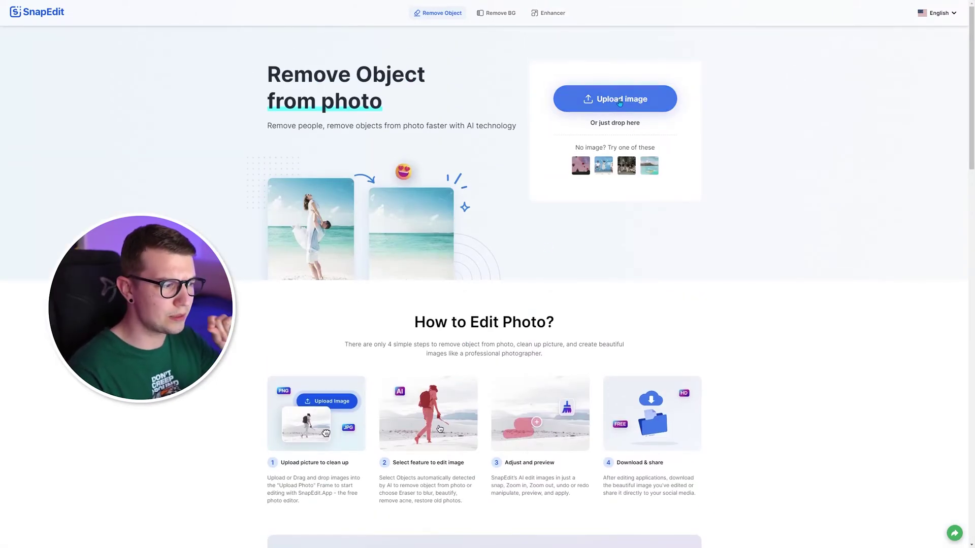
# Upload the yellow bird photo and erase the twig left of the bird and a lower-left area.
pyautogui.click(620, 100)
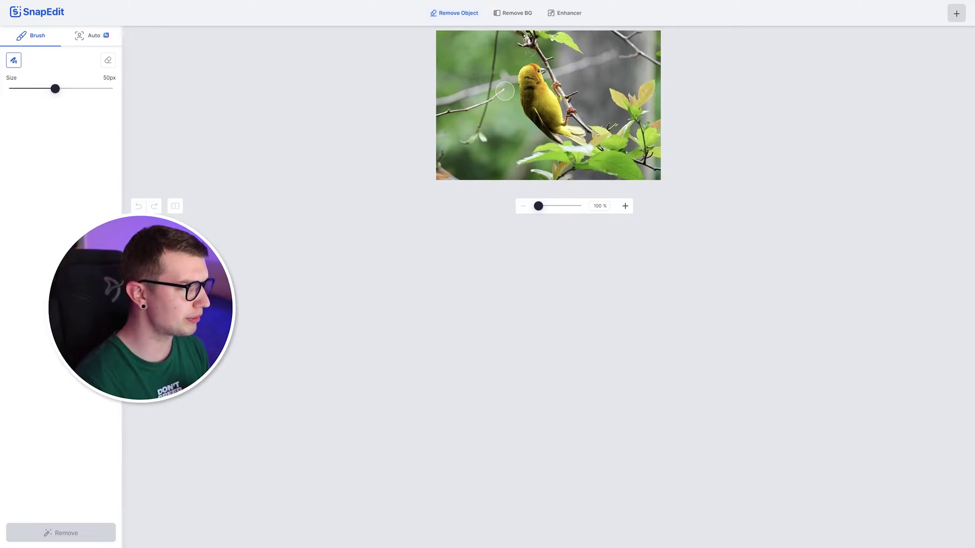
pyautogui.moveTo(505, 89); pyautogui.dragTo(437, 117)
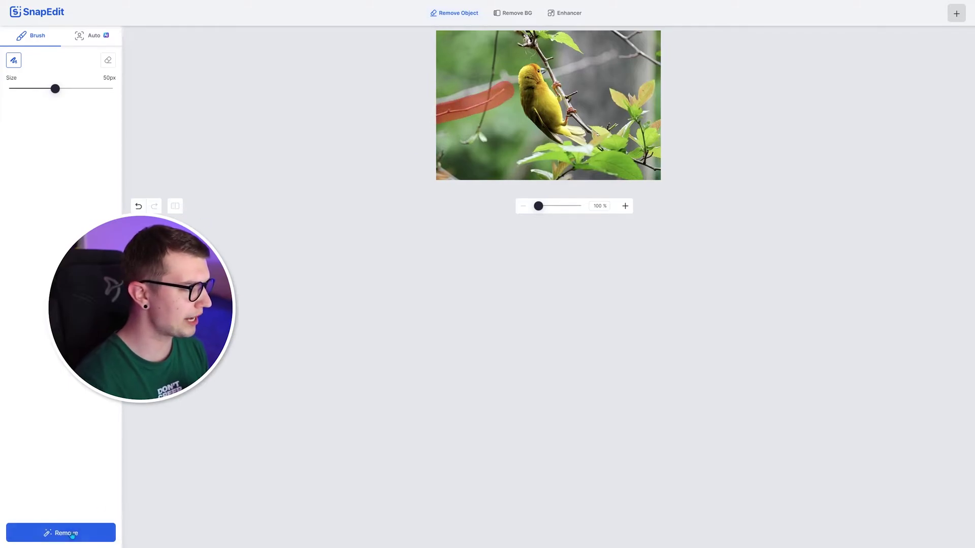
pyautogui.click(72, 534)
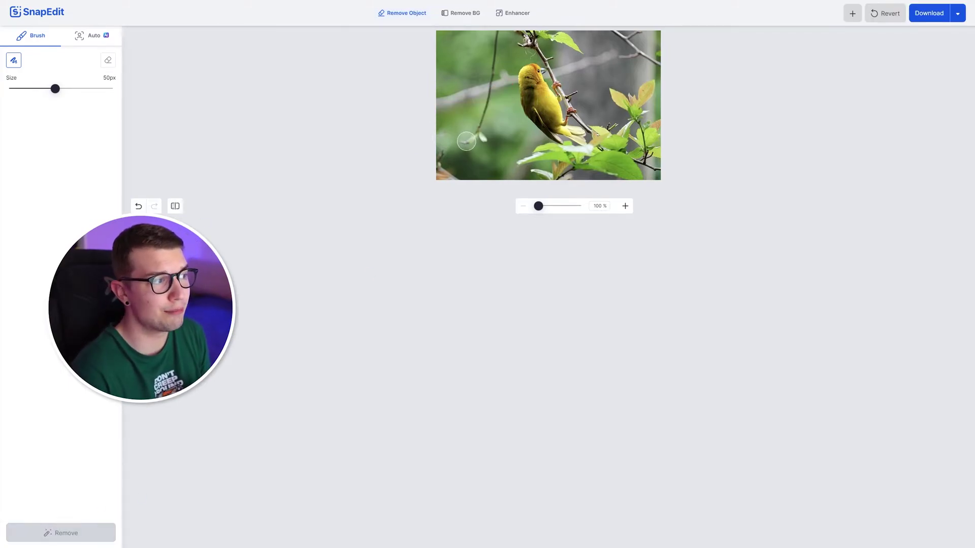
pyautogui.moveTo(464, 144)
pyautogui.mouseDown()
pyautogui.moveTo(481, 135)
pyautogui.moveTo(497, 42)
pyautogui.moveTo(498, 51)
pyautogui.mouseUp()
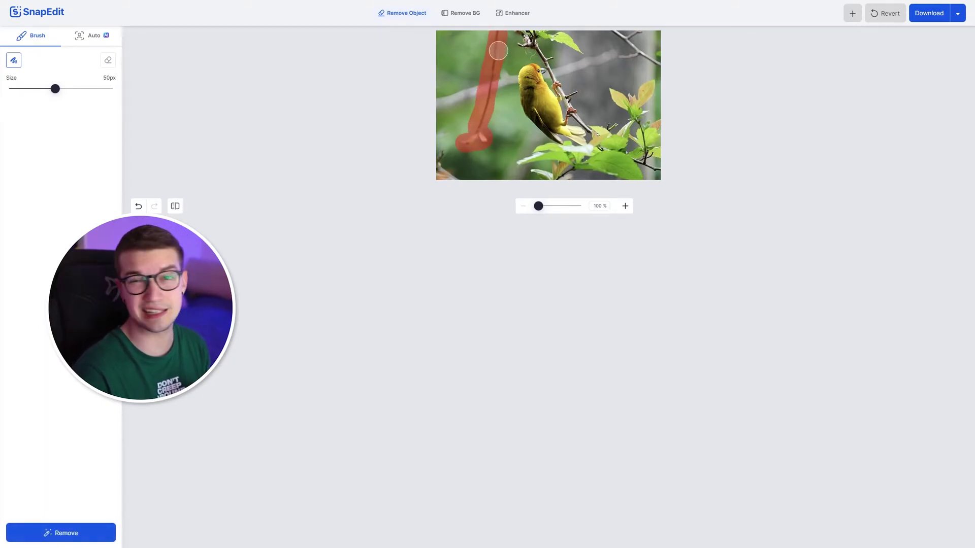
pyautogui.click(100, 534)
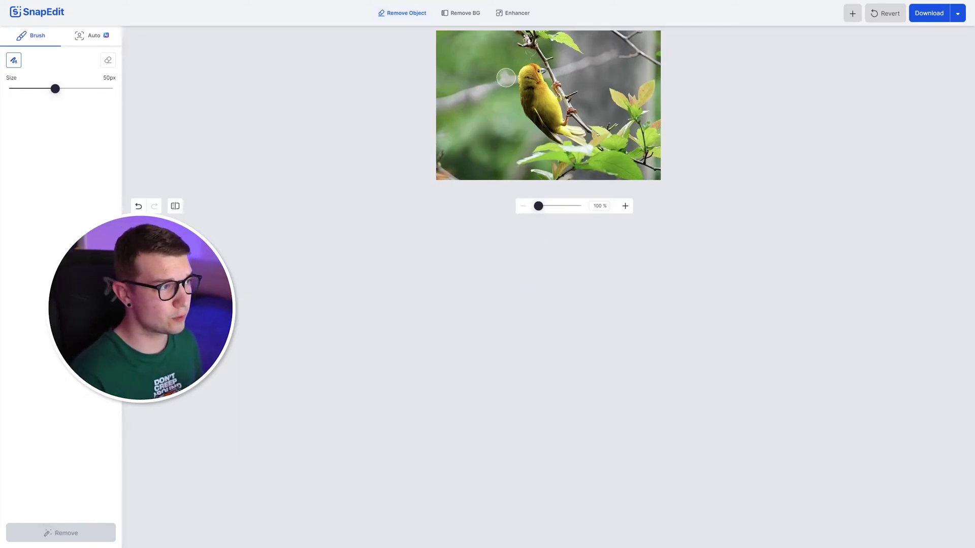
# Erase the grey branches on both sides of the bird's head and dismiss the follow-up popup.
pyautogui.moveTo(507, 77); pyautogui.dragTo(440, 101)
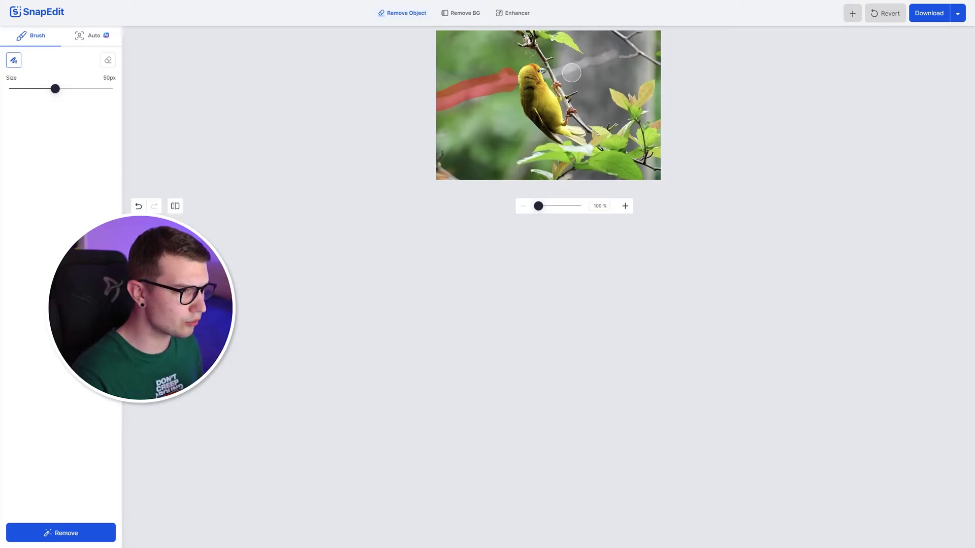
pyautogui.moveTo(564, 70); pyautogui.dragTo(609, 54)
pyautogui.doubleClick(84, 533)
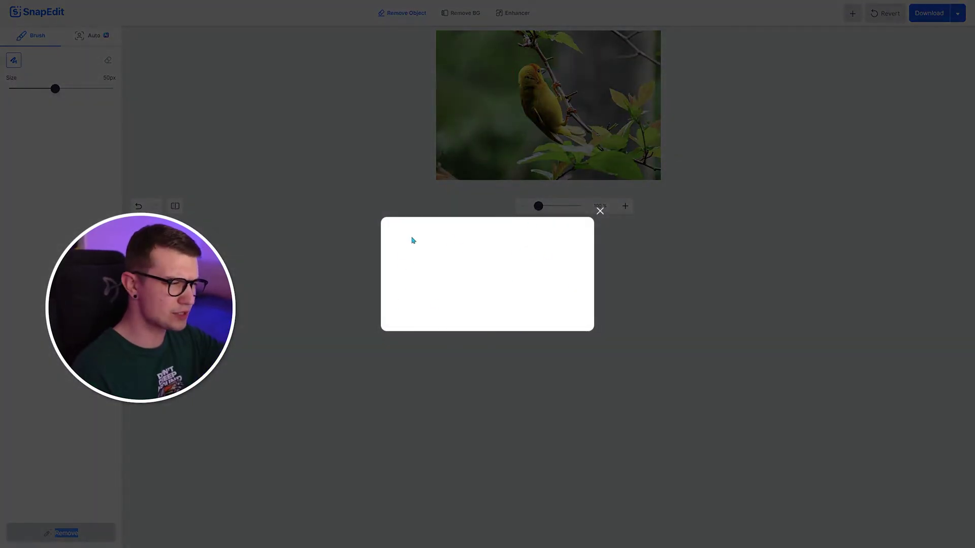
pyautogui.click(601, 212)
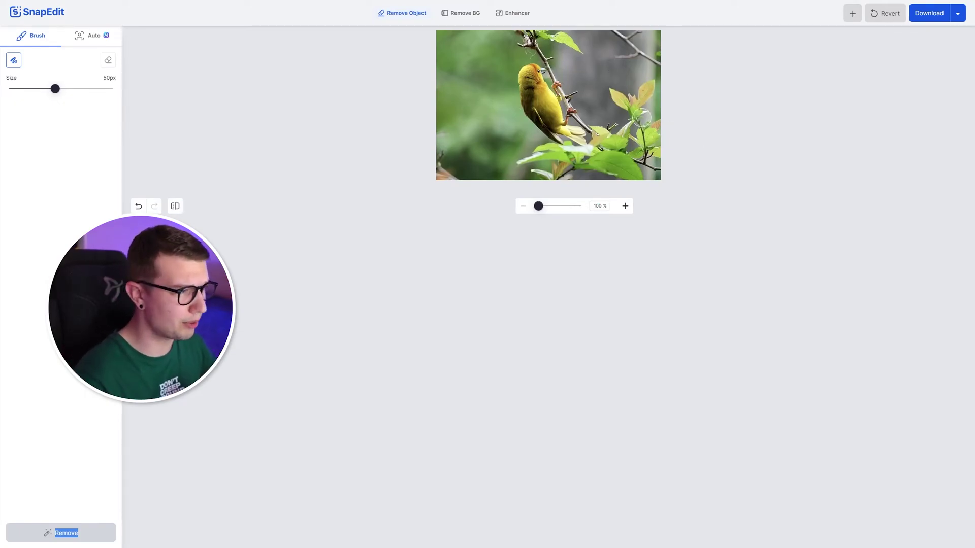
# Mask the top-right and right-side leaves, unmask the bird's tail, and remove the leaves.
pyautogui.moveTo(621, 39)
pyautogui.mouseDown()
pyautogui.moveTo(622, 59)
pyautogui.moveTo(647, 60)
pyautogui.mouseUp()
pyautogui.moveTo(620, 90)
pyautogui.mouseDown()
pyautogui.moveTo(659, 168)
pyautogui.moveTo(621, 153)
pyautogui.moveTo(599, 128)
pyautogui.moveTo(610, 160)
pyautogui.moveTo(600, 158)
pyautogui.moveTo(632, 171)
pyautogui.moveTo(635, 152)
pyautogui.moveTo(563, 170)
pyautogui.moveTo(519, 168)
pyautogui.moveTo(542, 153)
pyautogui.moveTo(582, 153)
pyautogui.moveTo(567, 152)
pyautogui.moveTo(575, 142)
pyautogui.moveTo(575, 161)
pyautogui.moveTo(537, 173)
pyautogui.mouseUp()
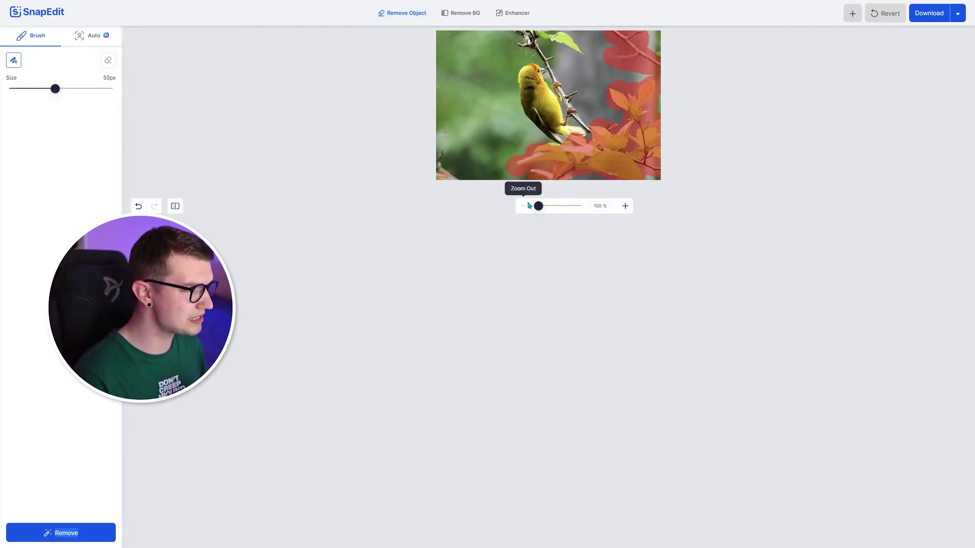
pyautogui.click(107, 60)
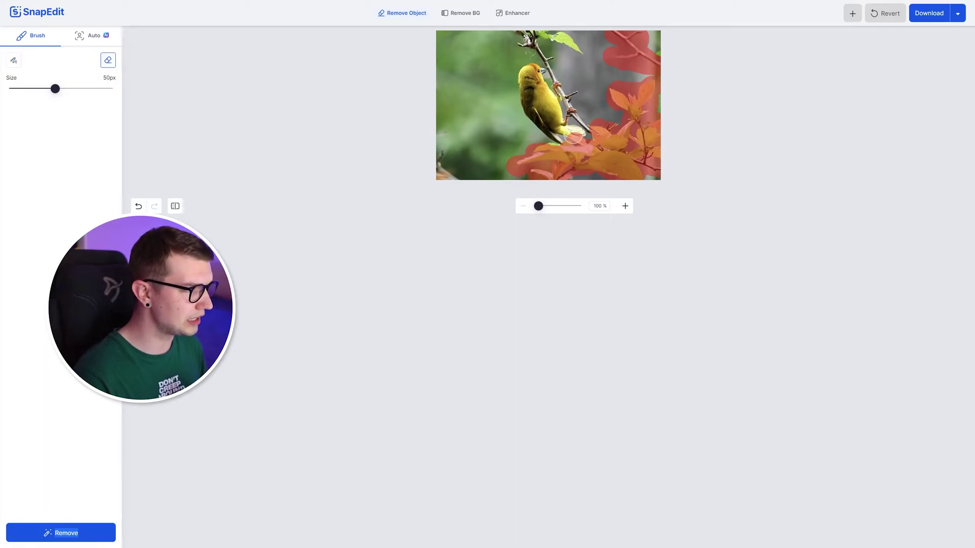
pyautogui.moveTo(568, 137); pyautogui.dragTo(587, 140)
pyautogui.doubleClick(107, 532)
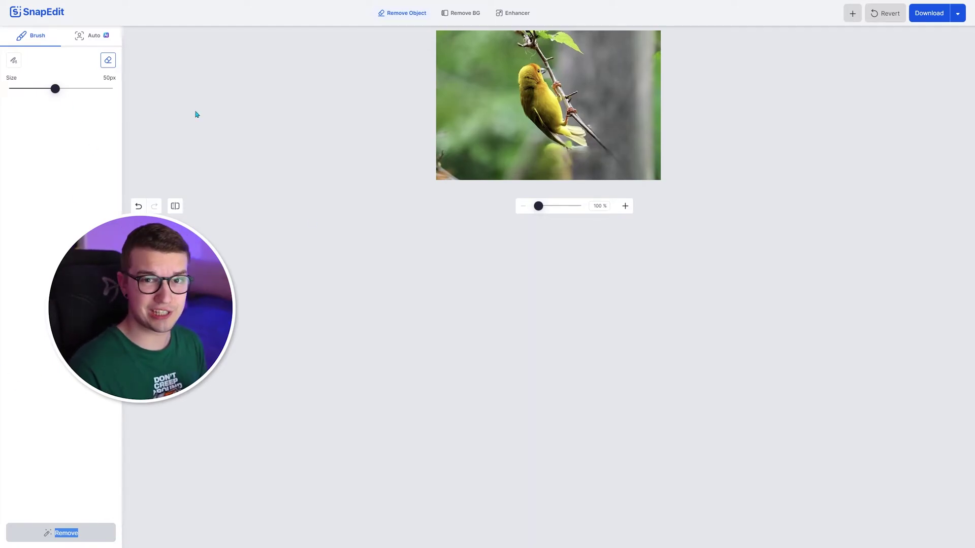
# Download the cleaned bird photo as a JPG and open the saved file.
pyautogui.click(930, 14)
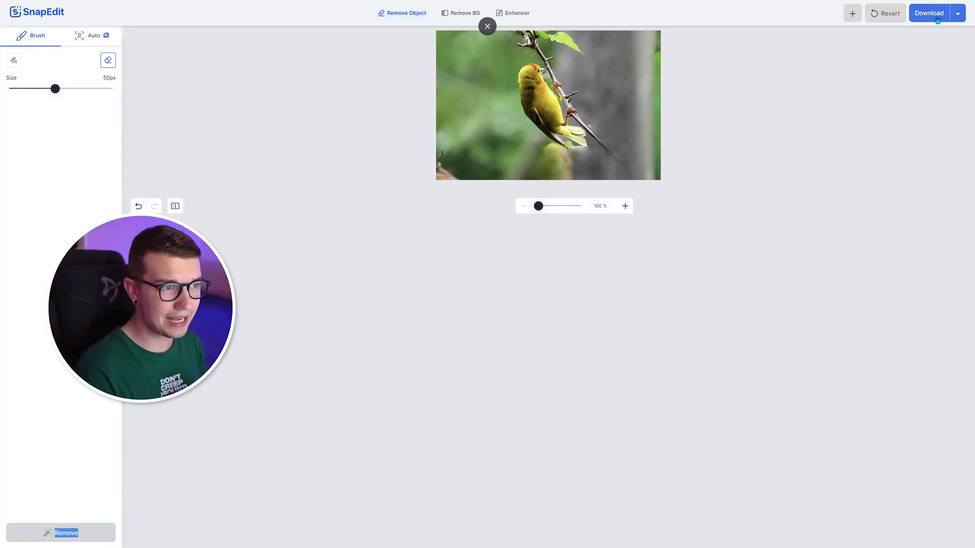
pyautogui.click(65, 539)
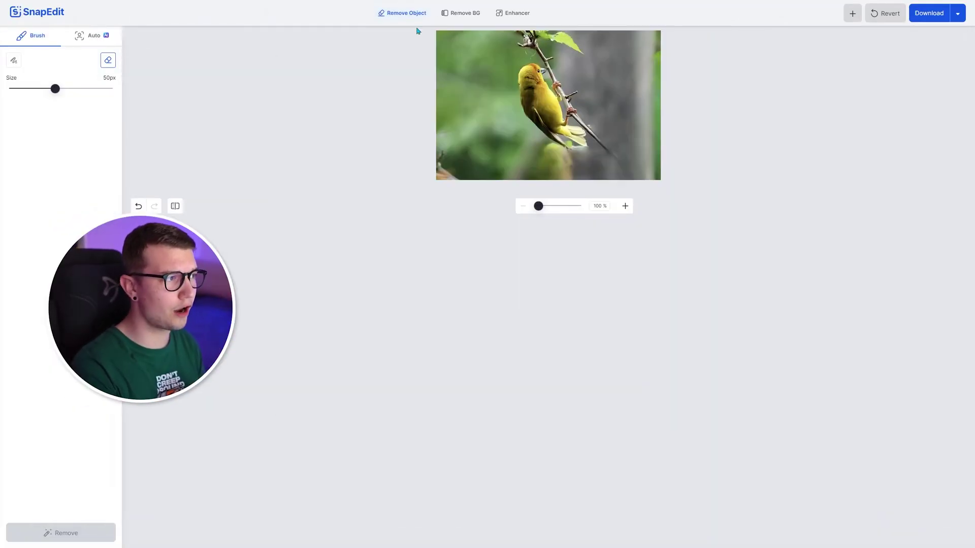
# Cut the portrait out in Remove BG and toggle between the Original and Removed background views.
pyautogui.click(462, 14)
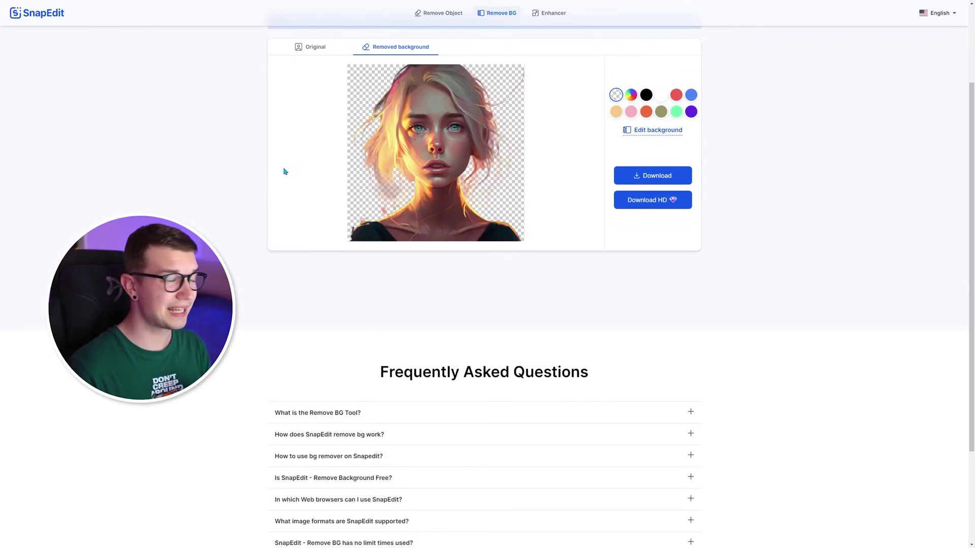
pyautogui.scroll(2, 283, 169)
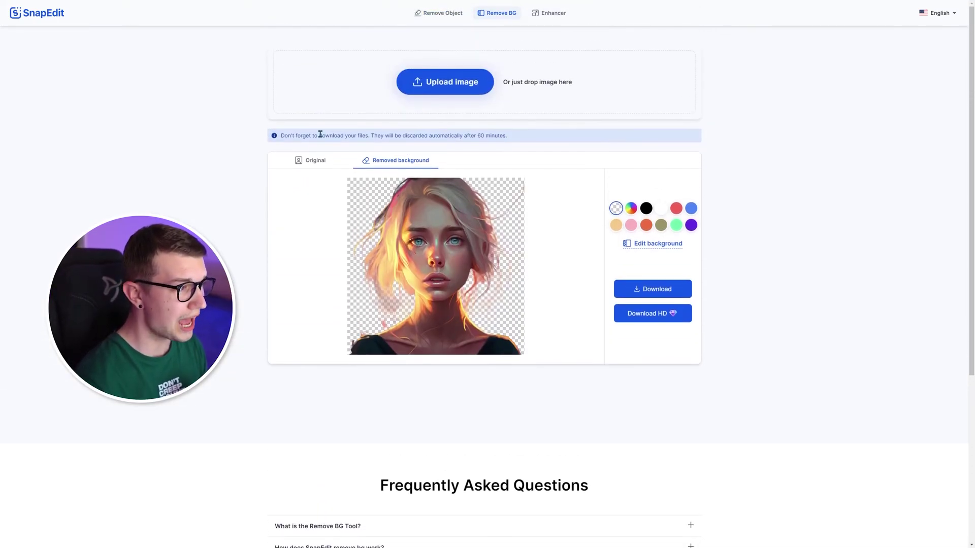
pyautogui.click(315, 160)
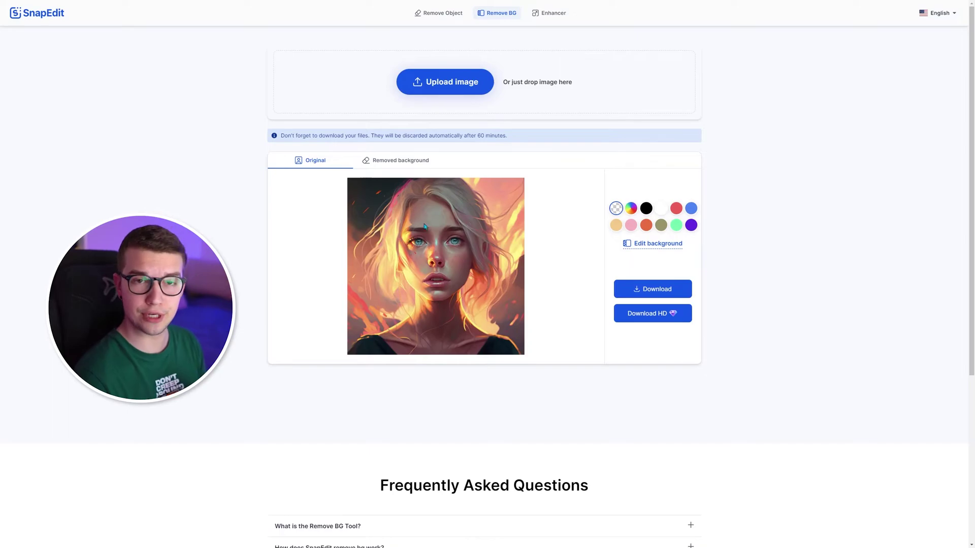
pyautogui.click(389, 163)
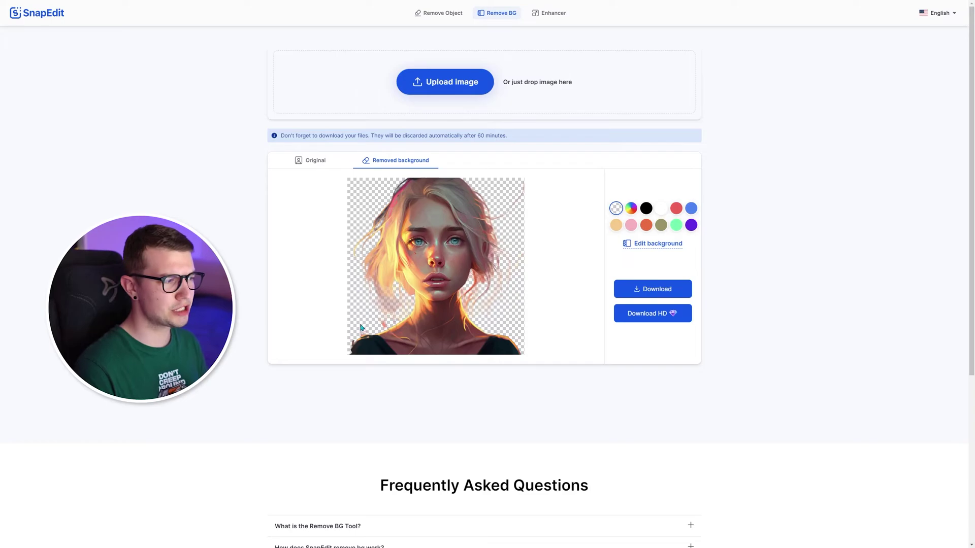
pyautogui.click(299, 167)
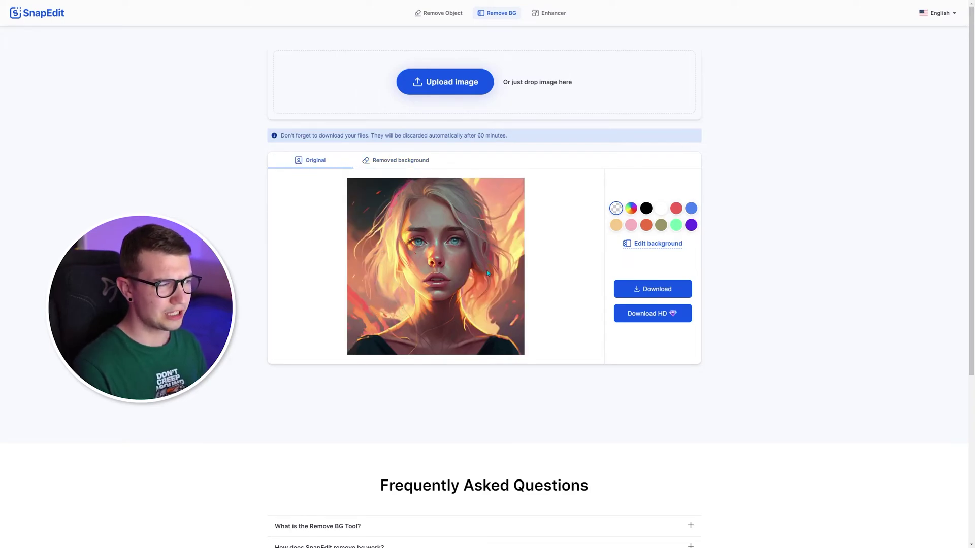
pyautogui.click(384, 160)
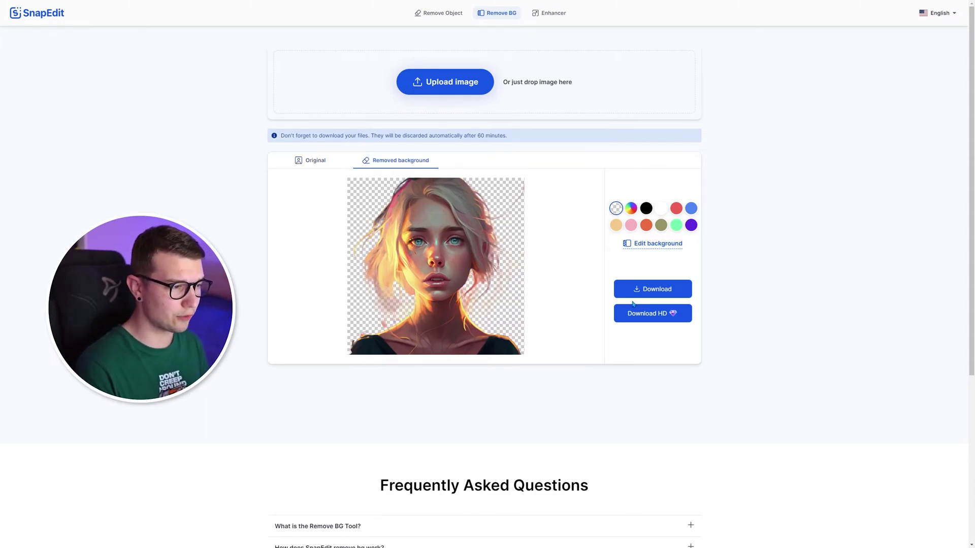
# Preview pink, tan, custom, black, orange and olive backdrops, restore transparency, and download the portrait.
pyautogui.click(631, 225)
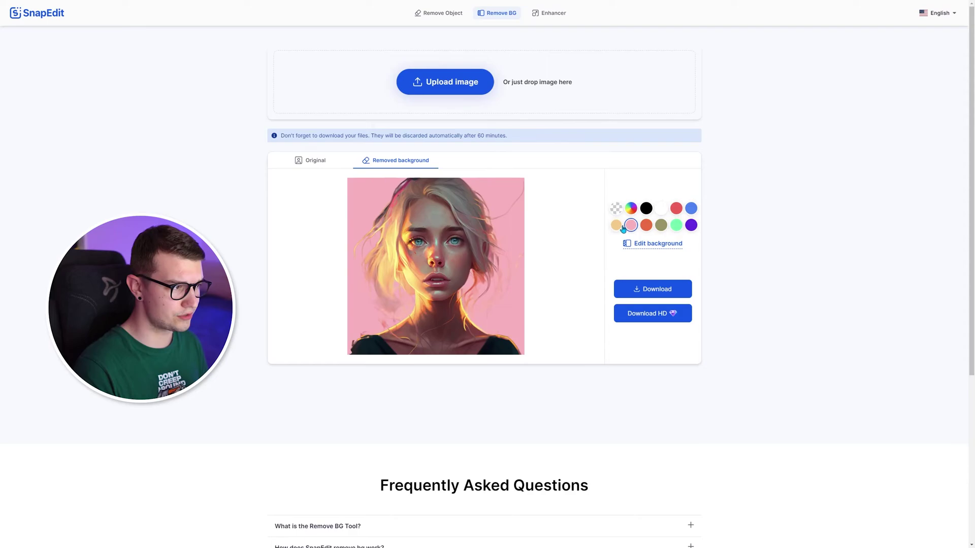
pyautogui.click(616, 225)
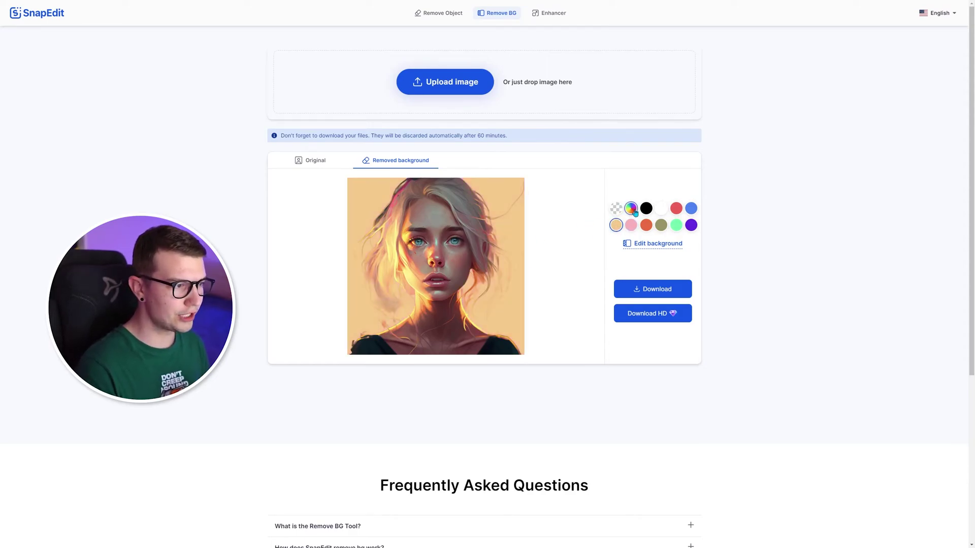
pyautogui.click(630, 208)
pyautogui.click(646, 209)
pyautogui.click(646, 225)
pyautogui.click(661, 225)
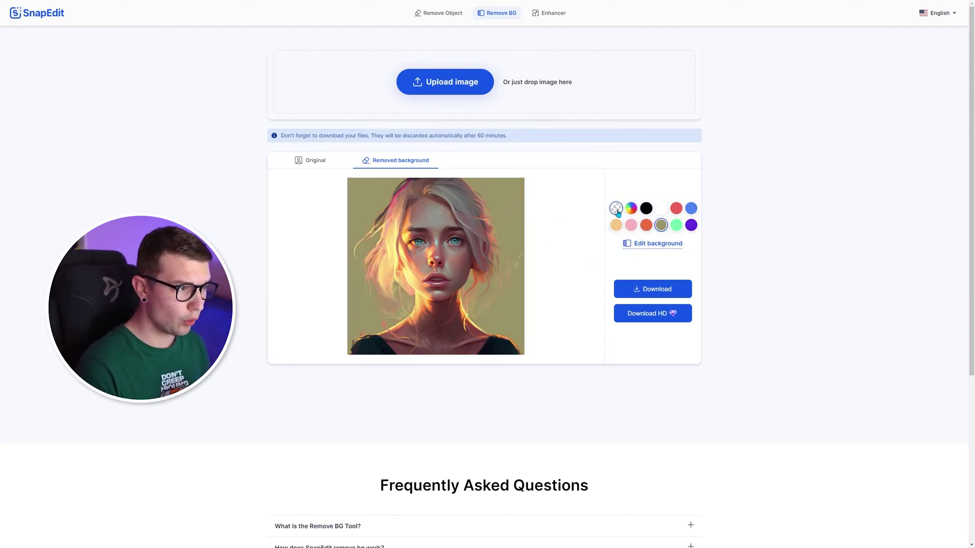
pyautogui.click(616, 208)
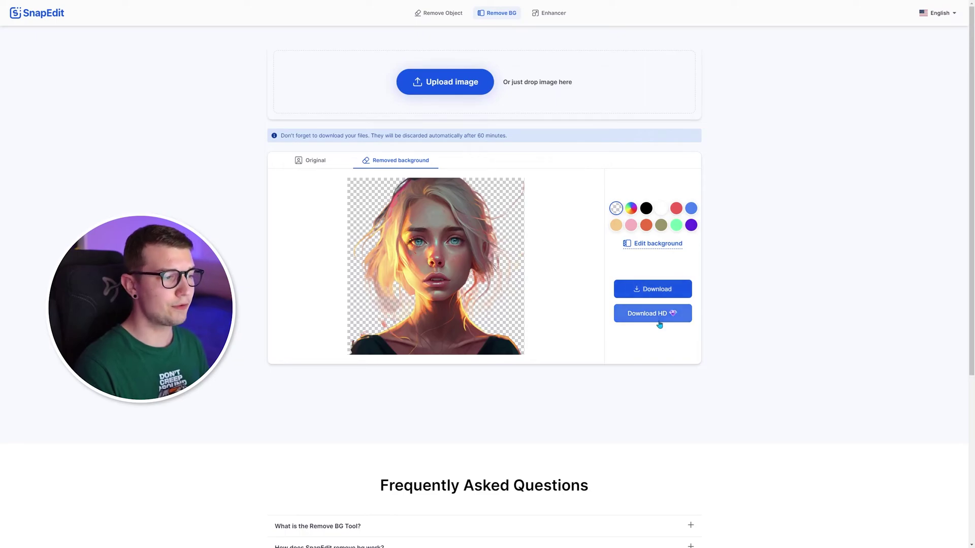
pyautogui.click(674, 290)
# Open the downloaded cut-out portrait in Windows Photos, look it over, then close the viewer.
pyautogui.click(50, 537)
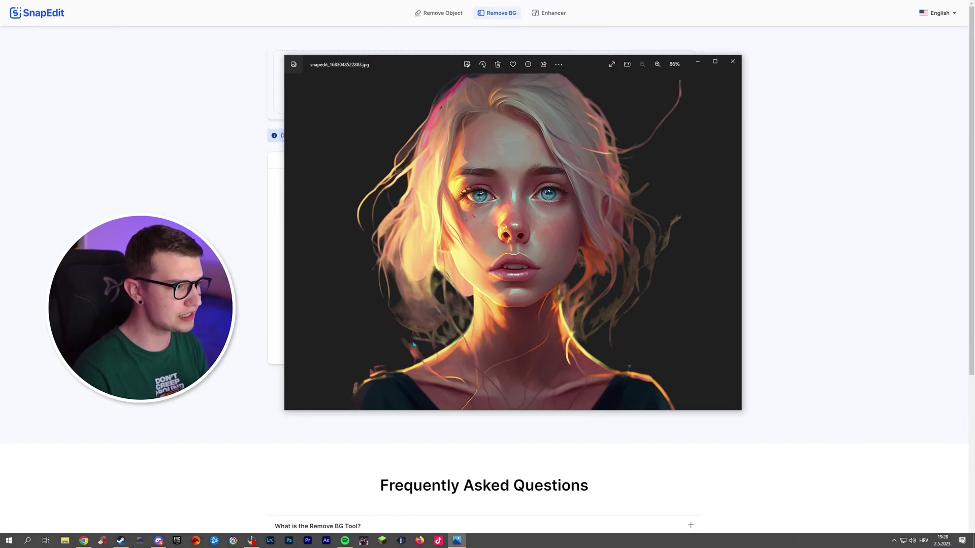
pyautogui.click(733, 61)
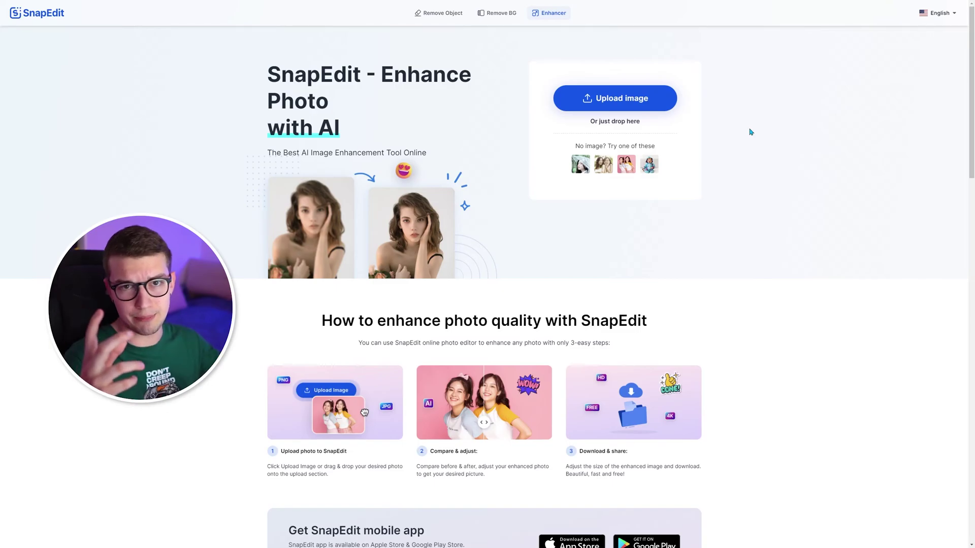
# Enhance the two-smiling-women sample photo and drag the Before/After divider to compare versions.
pyautogui.click(604, 164)
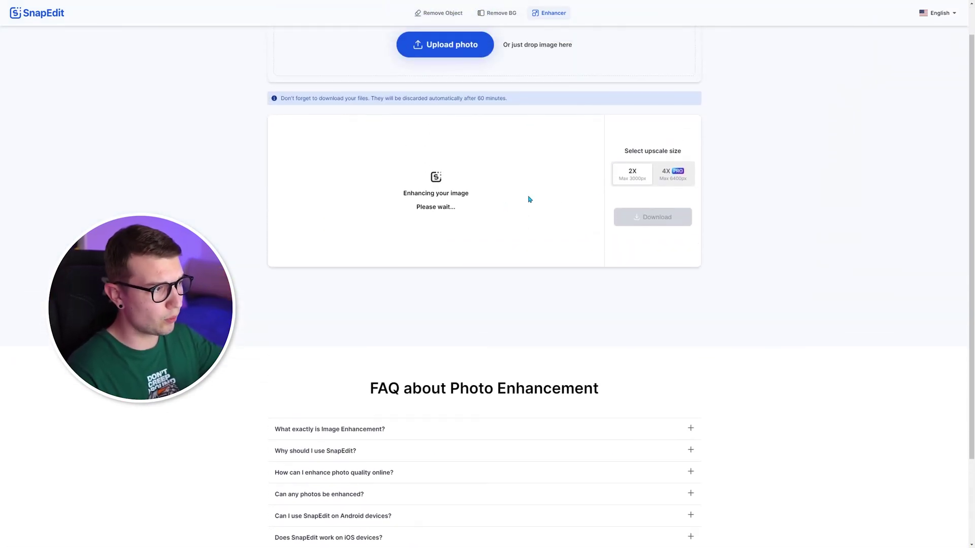
pyautogui.moveTo(438, 217); pyautogui.dragTo(349, 223)
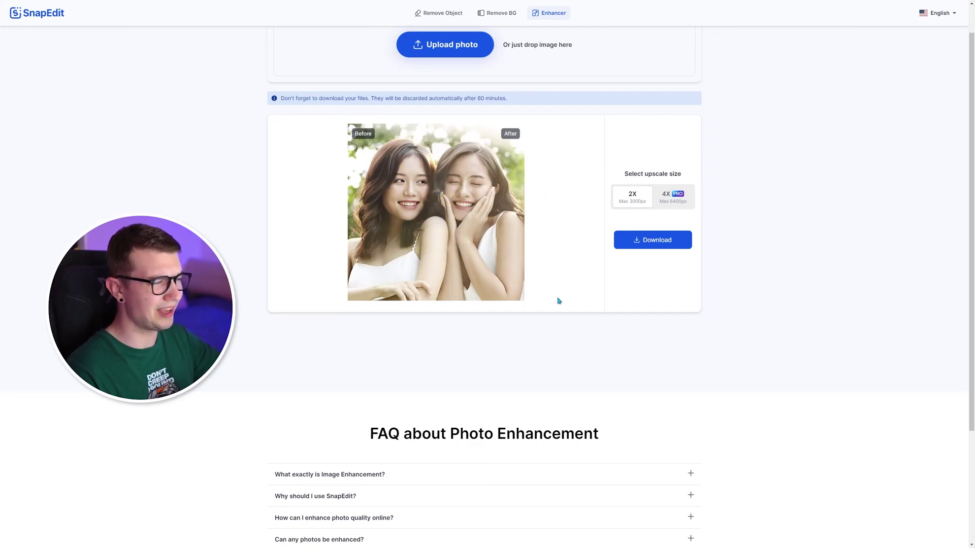
pyautogui.scroll(1, 571, 293)
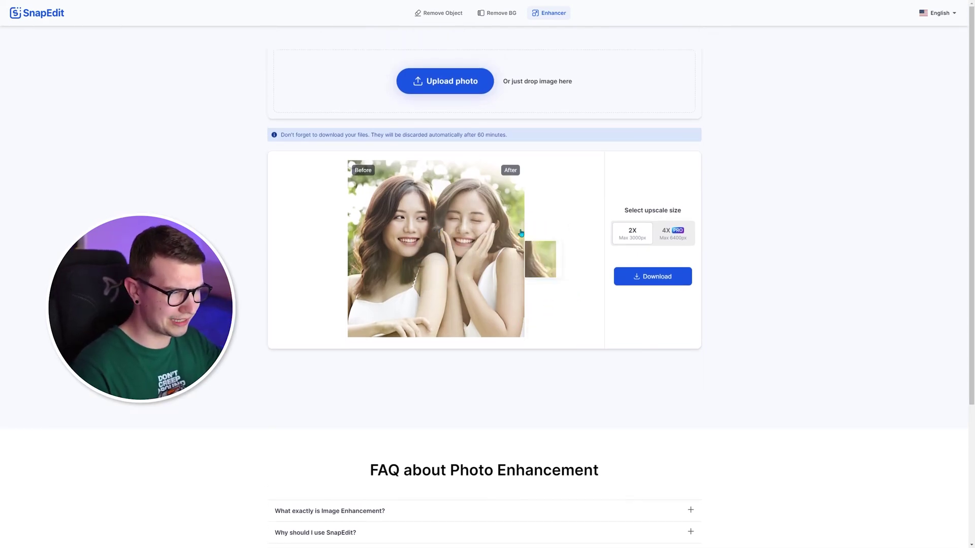